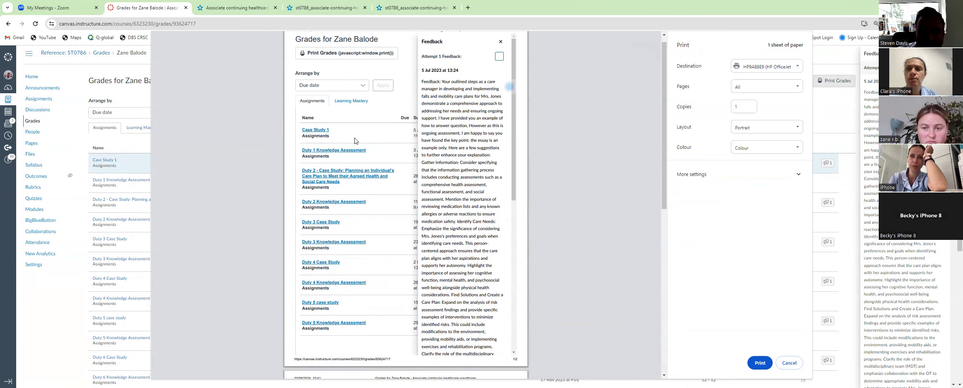
- Close the grades print preview and open the Duty 2 case study from the course's assignments to read through its brief
key("Escape")
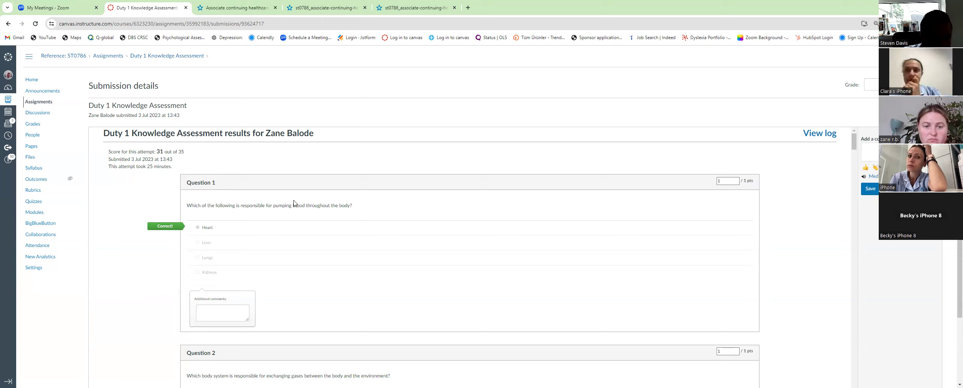
left_click(47, 102)
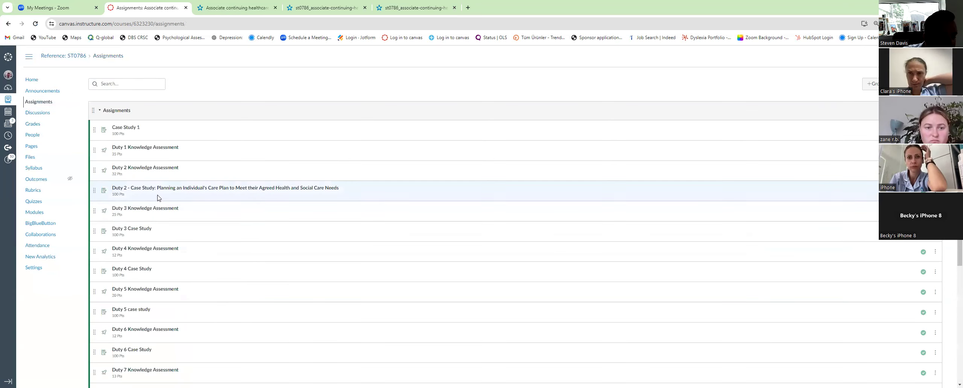
left_click(156, 191)
scroll(216, 177, "down", 1)
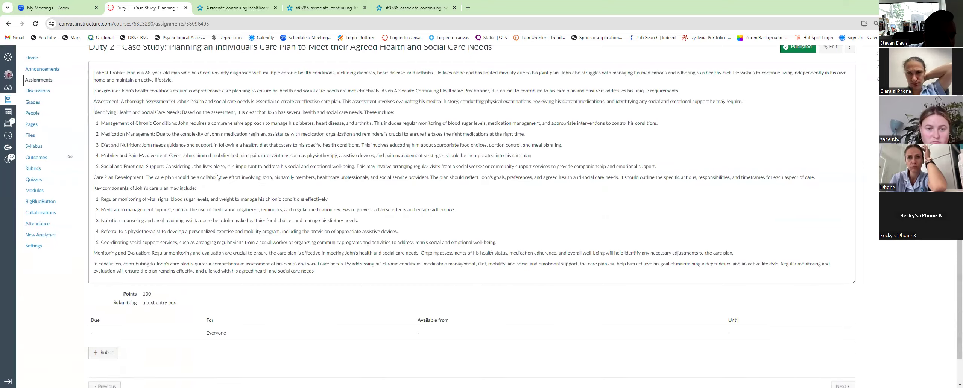
scroll(330, 153, "up", 1)
scroll(729, 164, "up", 1)
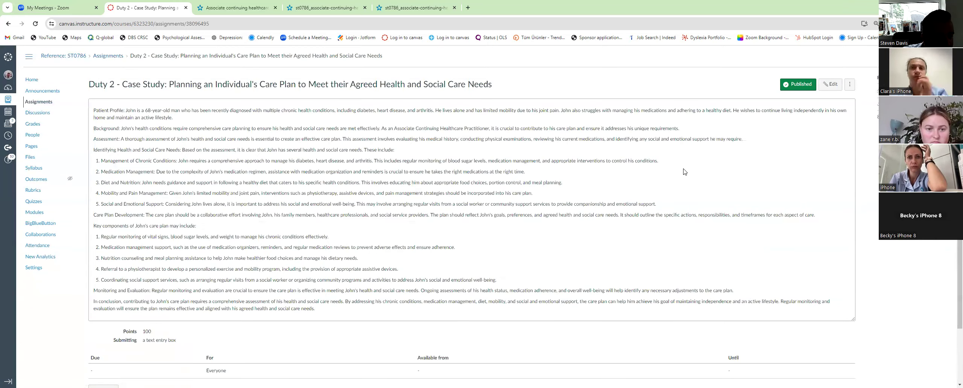
scroll(663, 172, "down", 2)
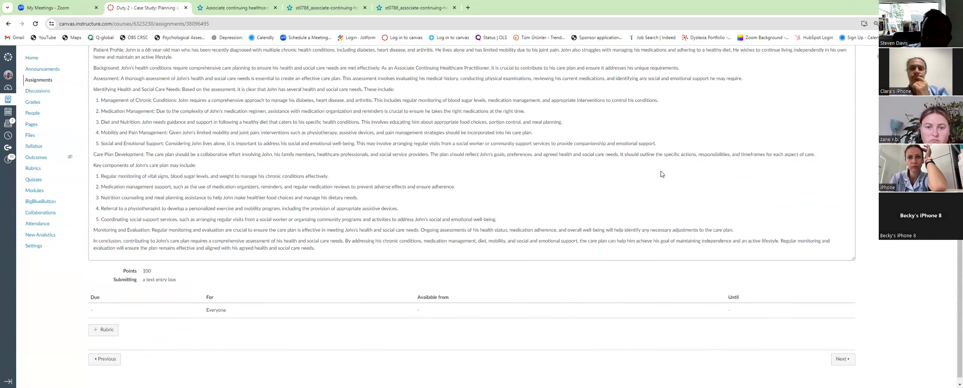
scroll(663, 173, "up", 2)
- Check the Duty 2 Knowledge Assessment quiz details, and reopen the Duty 2 case study assignment to look at its additional options
left_click(918, 185)
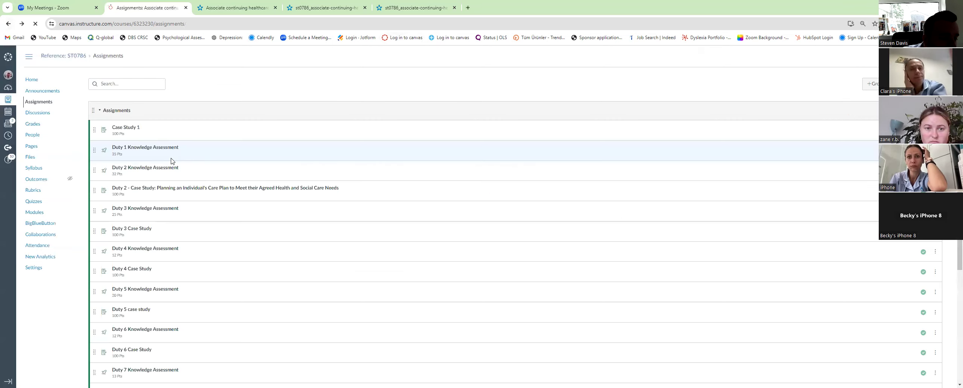
left_click(140, 168)
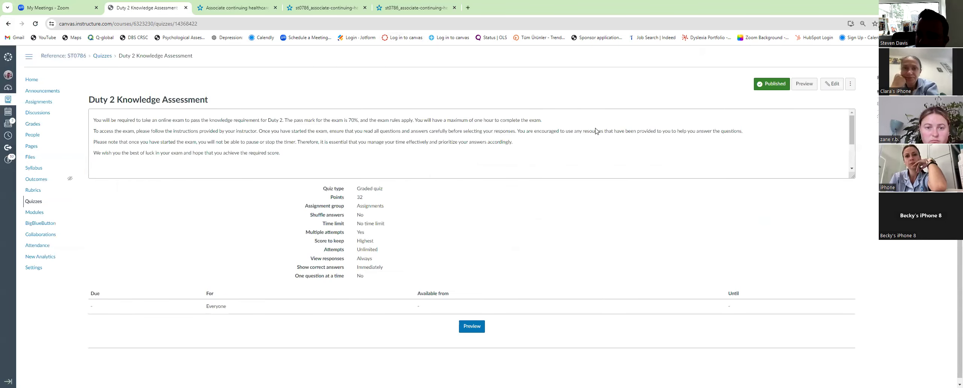
left_click(37, 102)
left_click(158, 124)
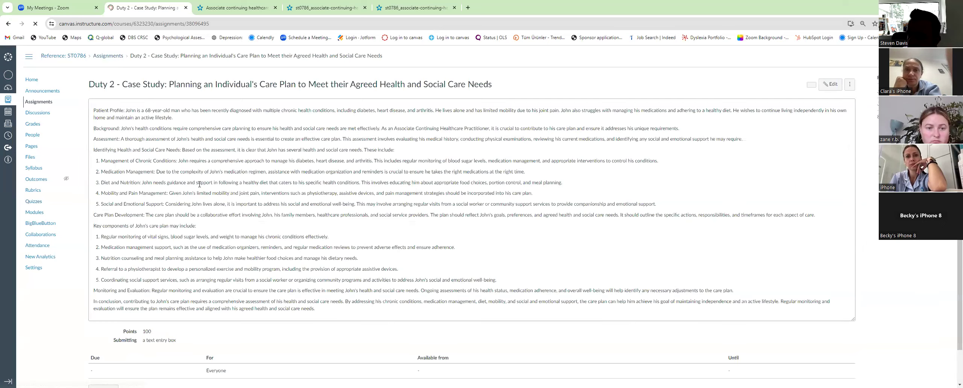
left_click(850, 85)
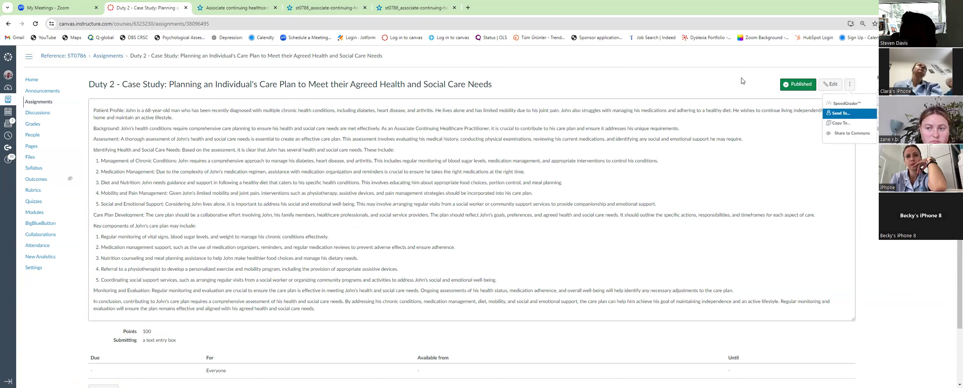
left_click(486, 114)
- Return to the student's individual grades page and open their Duty 2 case study submission
key("alt+Left")
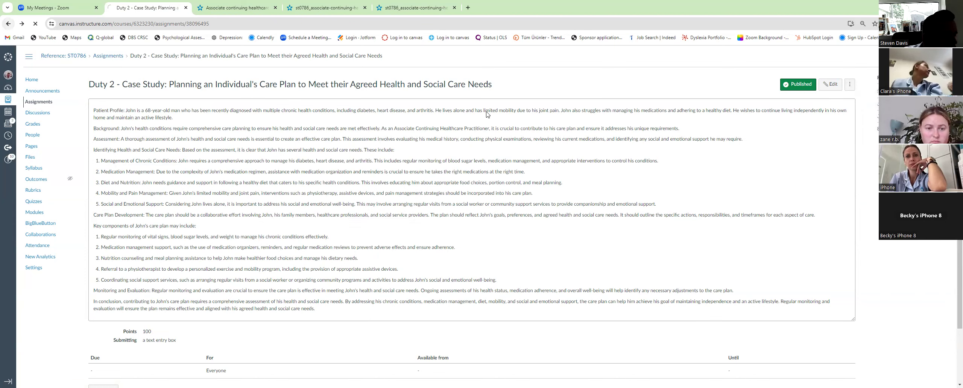
key("alt+Right")
key("alt+Right")
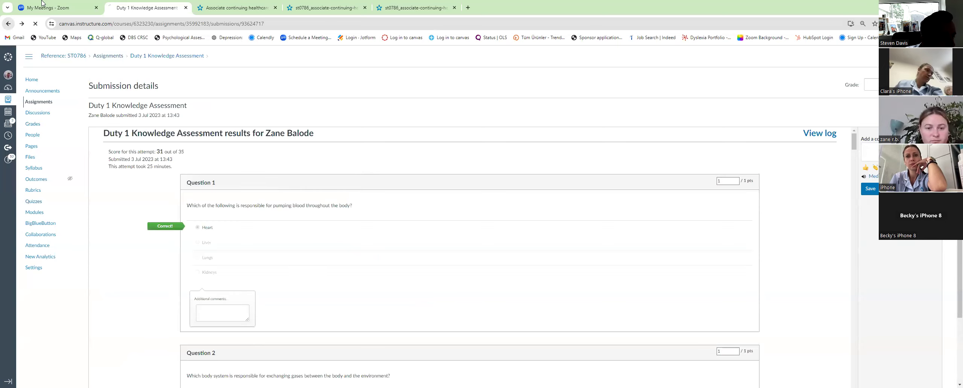
key("alt+Left")
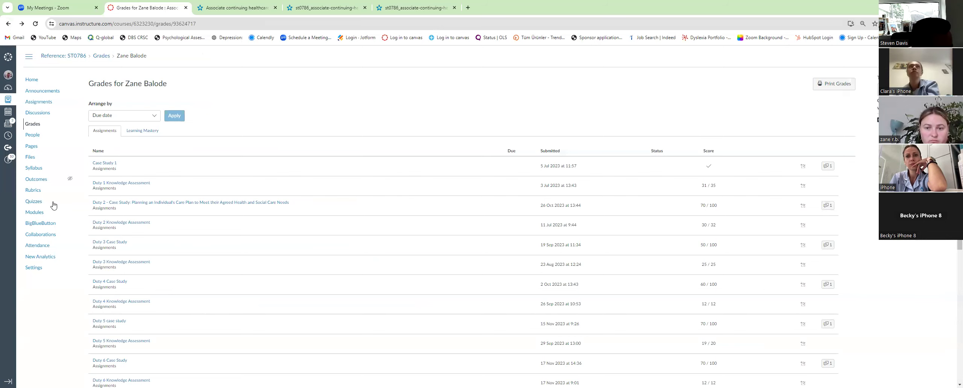
left_click(124, 202)
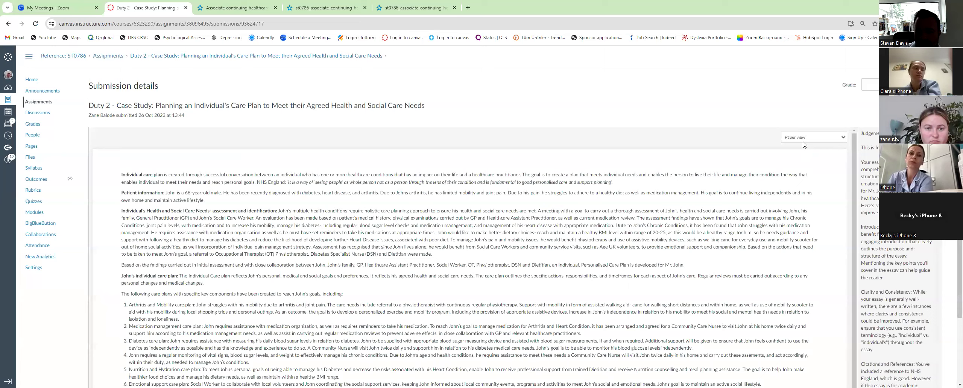
- Open a print preview of the submission, examine every page including the essay text and assessor feedback, and close it without printing
right_click(661, 194)
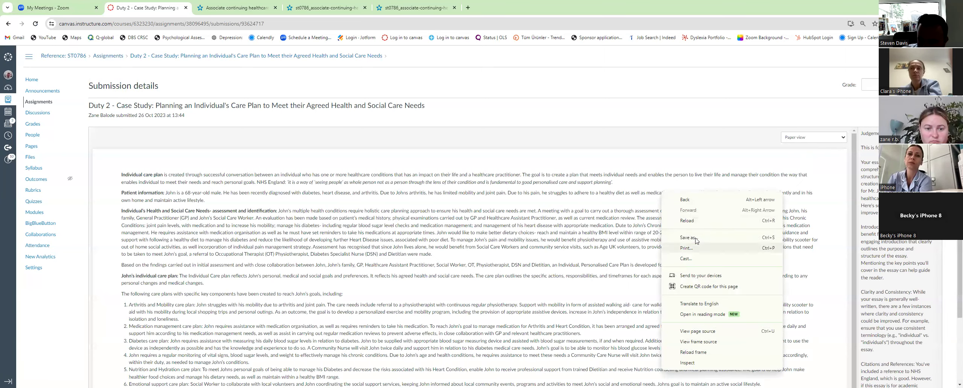
left_click(686, 248)
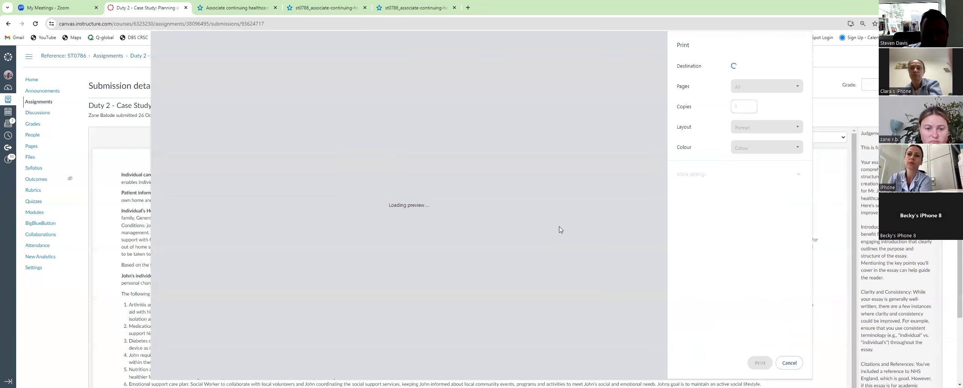
scroll(520, 147, "down", 15)
scroll(526, 174, "down", 2)
scroll(528, 172, "up", 2)
scroll(529, 168, "up", 12)
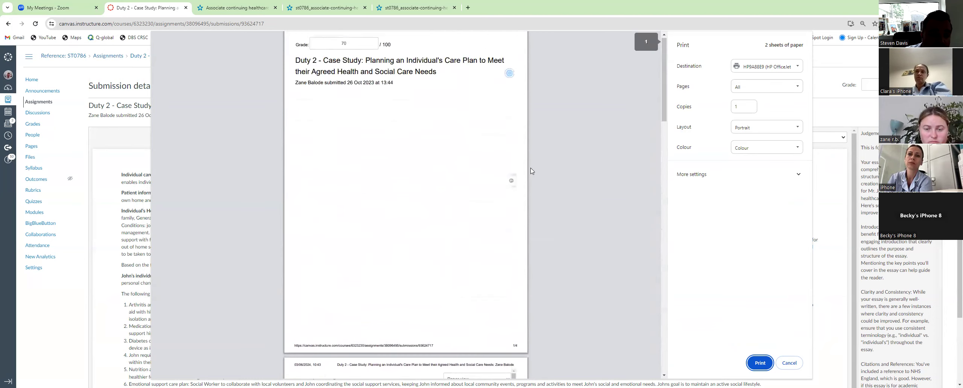
scroll(531, 171, "up", 1)
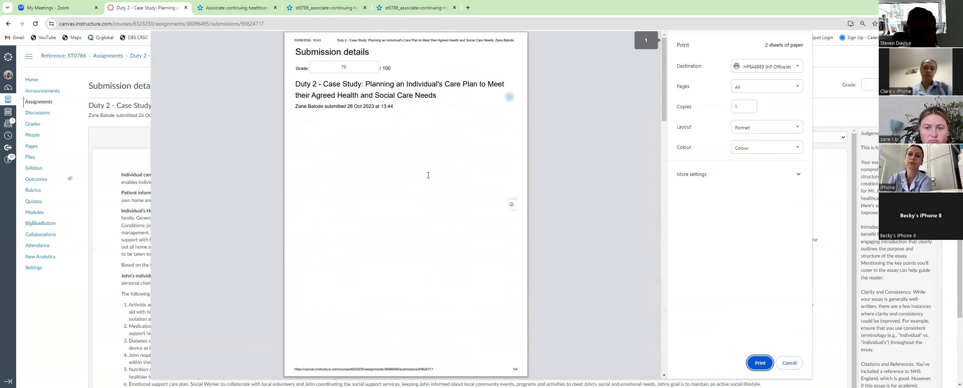
scroll(428, 175, "down", 20)
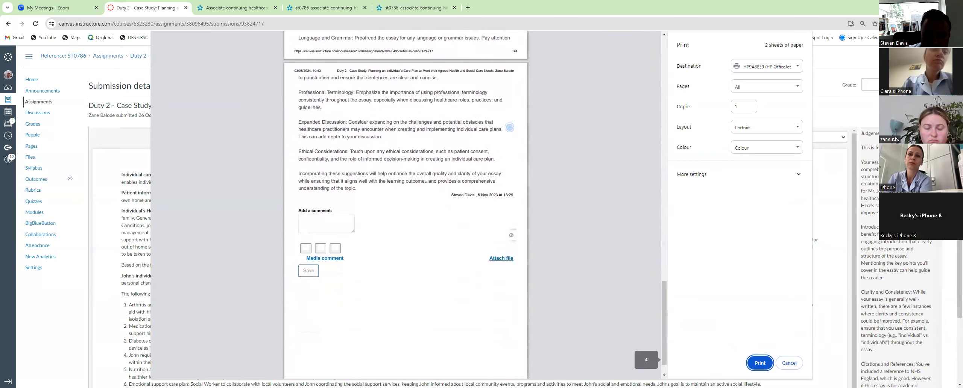
scroll(426, 180, "up", 5)
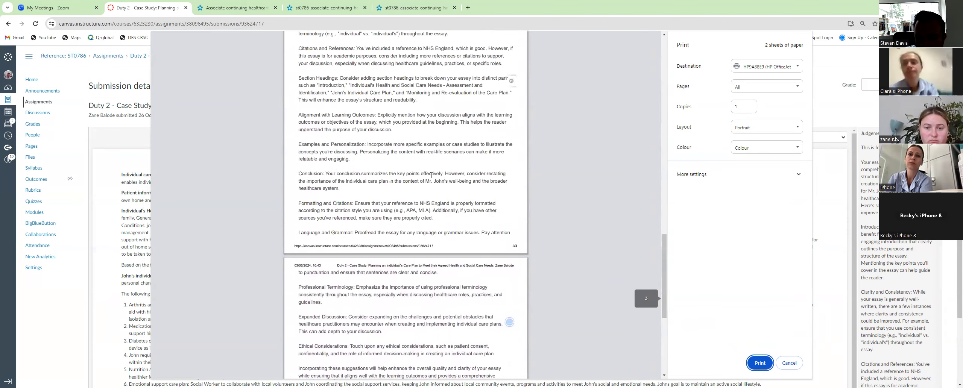
scroll(431, 175, "up", 6)
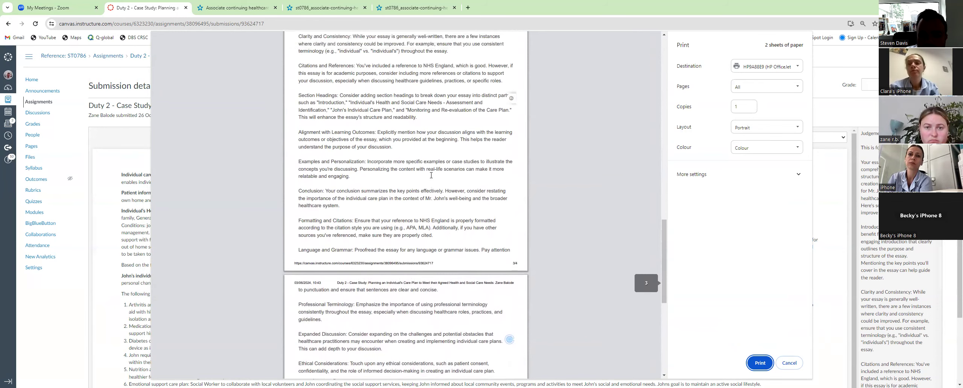
scroll(358, 166, "up", 10)
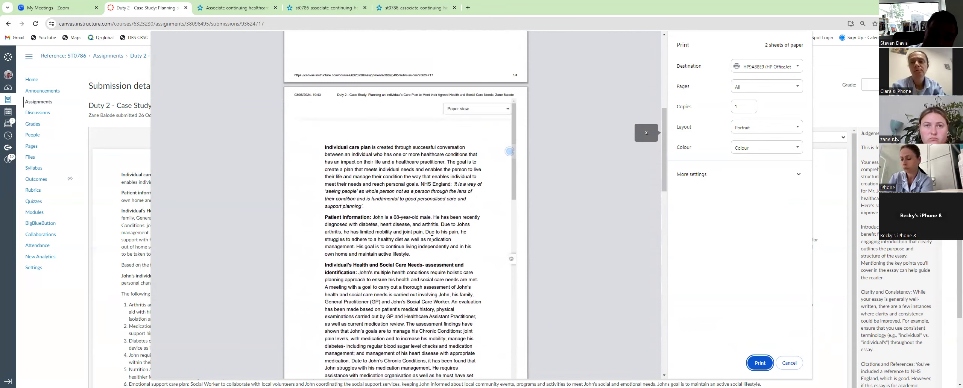
scroll(362, 233, "down", 7)
scroll(361, 233, "down", 1)
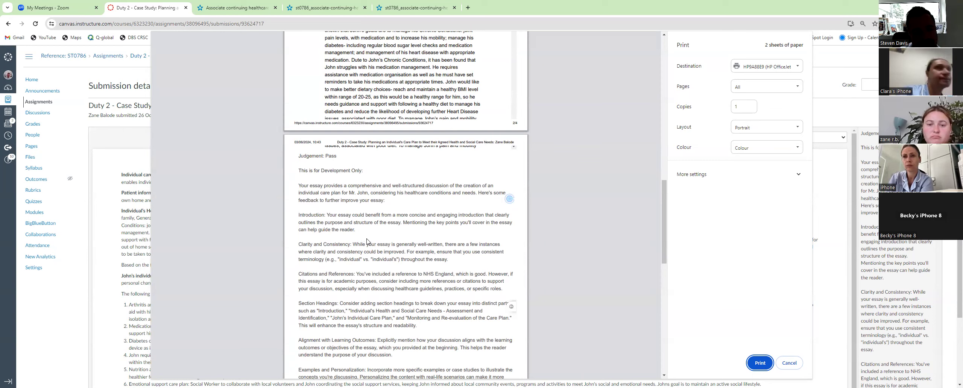
scroll(367, 241, "down", 6)
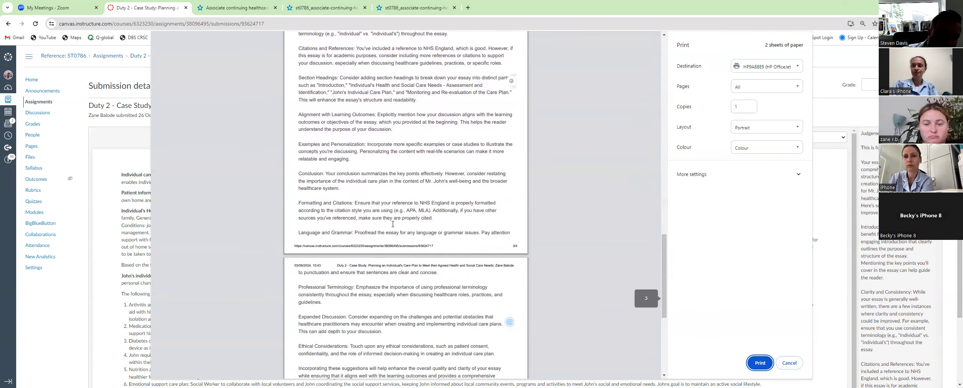
scroll(392, 224, "down", 4)
scroll(403, 215, "up", 15)
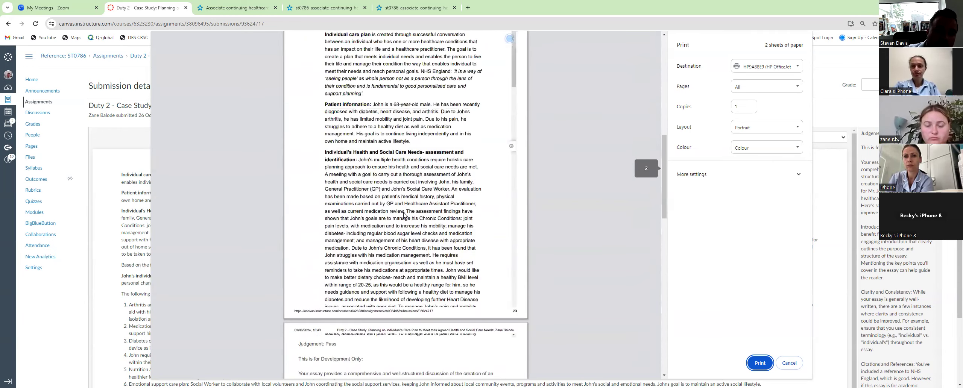
scroll(593, 67, "up", 9)
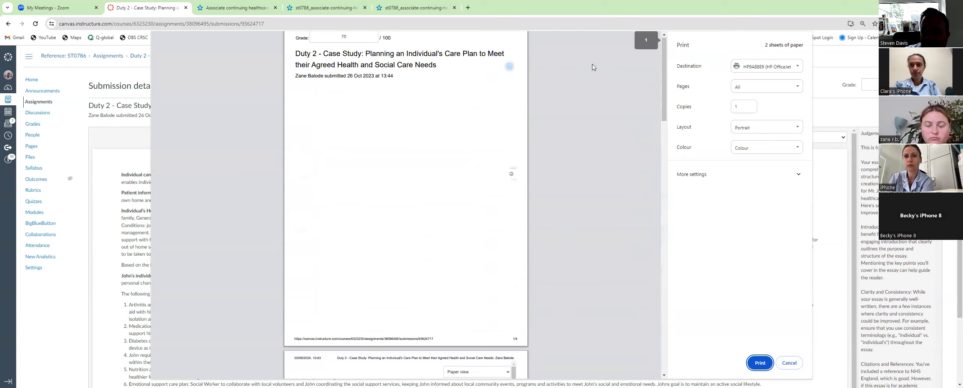
left_click(796, 366)
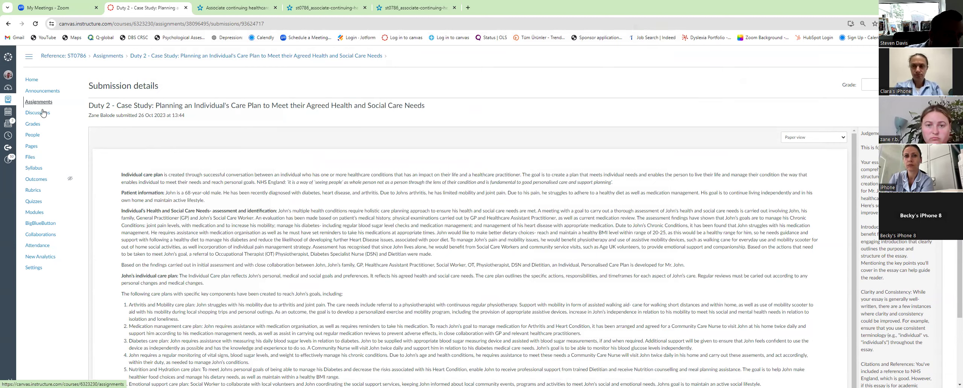
- Open the course gradebook and review the students' scores across all assignment columns
left_click(33, 128)
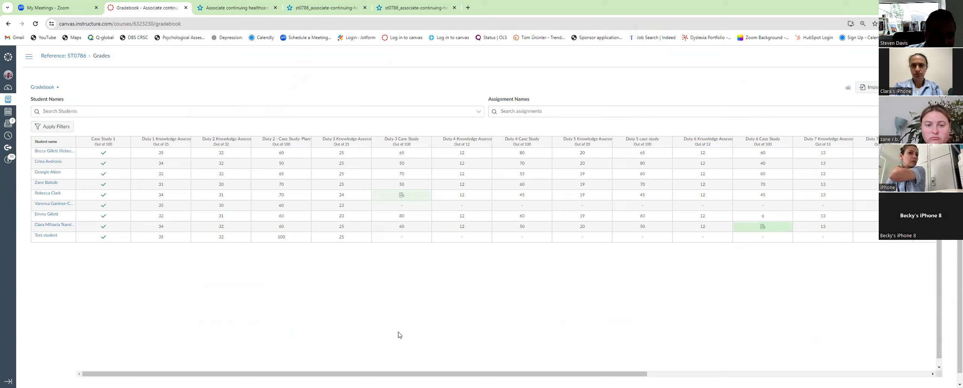
left_click_drag(479, 374, 739, 366)
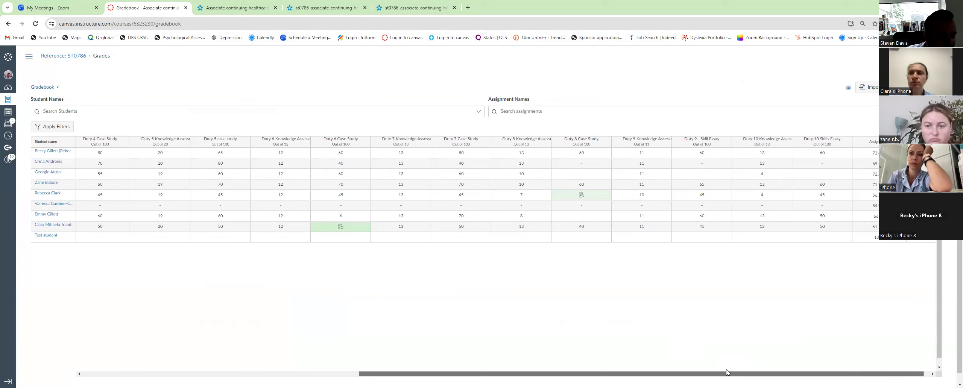
scroll(512, 350, "left", 15)
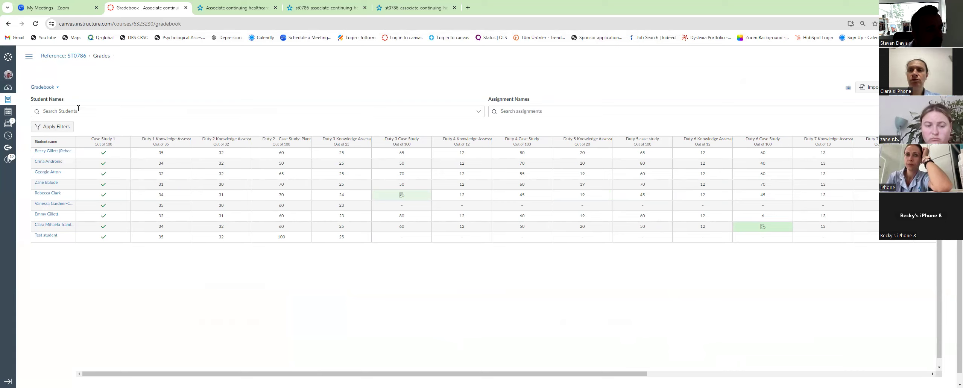
- Go to the course dashboard and glance through the open apprenticeship standard and ST0786 end-point assessment plan documents
left_click(9, 91)
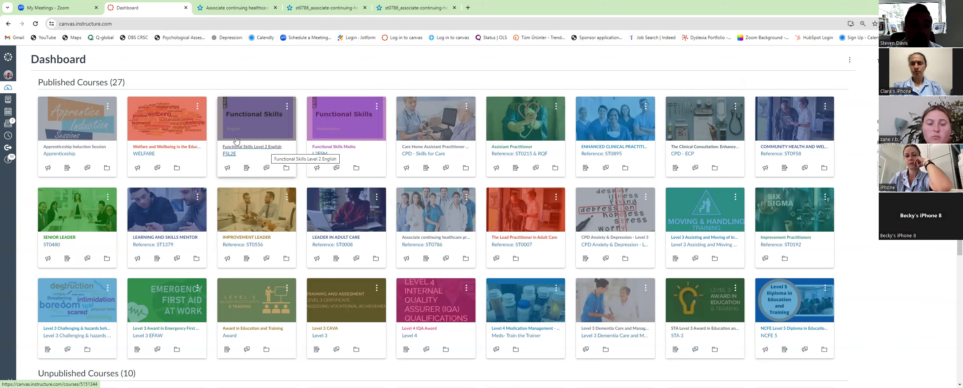
left_click(414, 7)
left_click(360, 7)
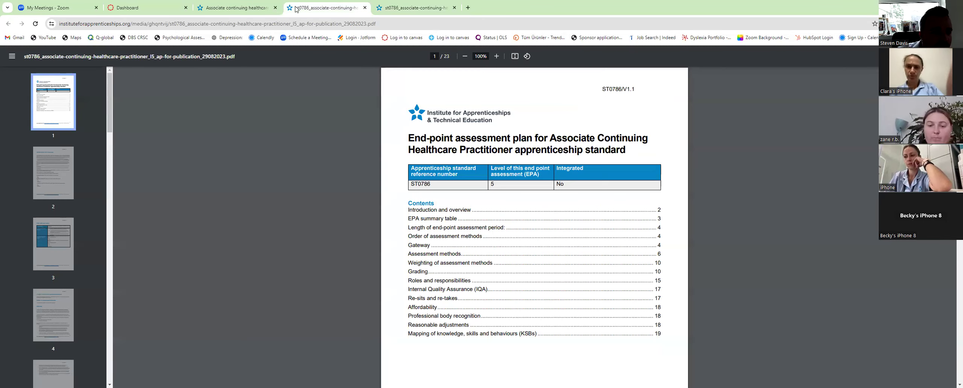
left_click(234, 7)
left_click(151, 7)
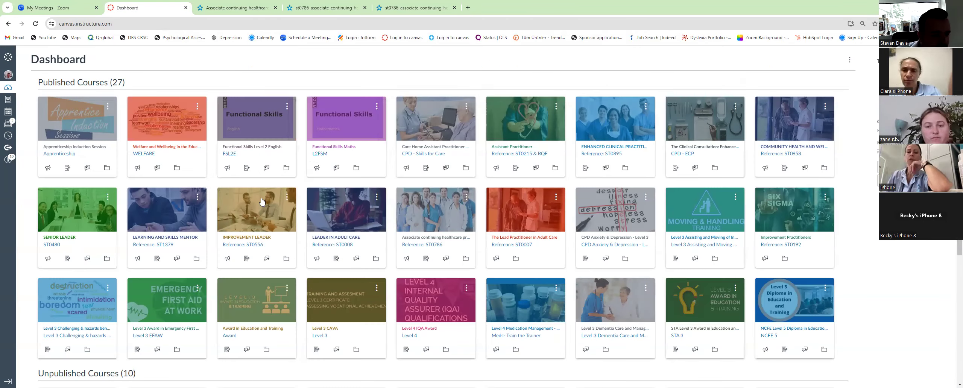
- Open the ST0786 course's list of people and show the details of the student whose submission was reviewed
left_click(430, 242)
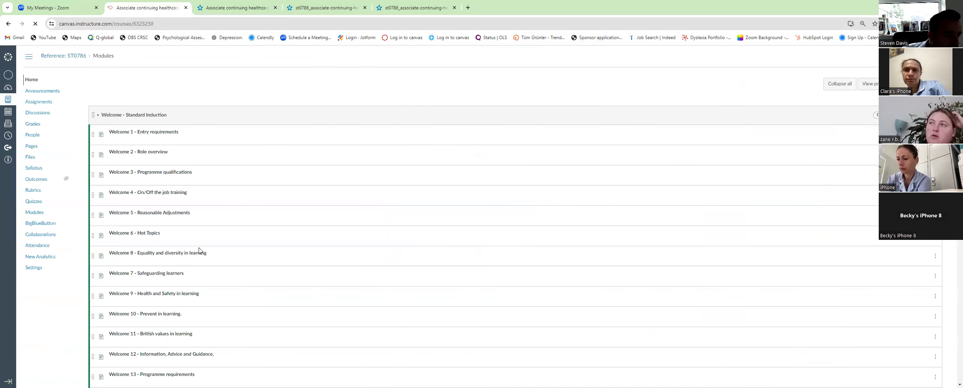
left_click(33, 137)
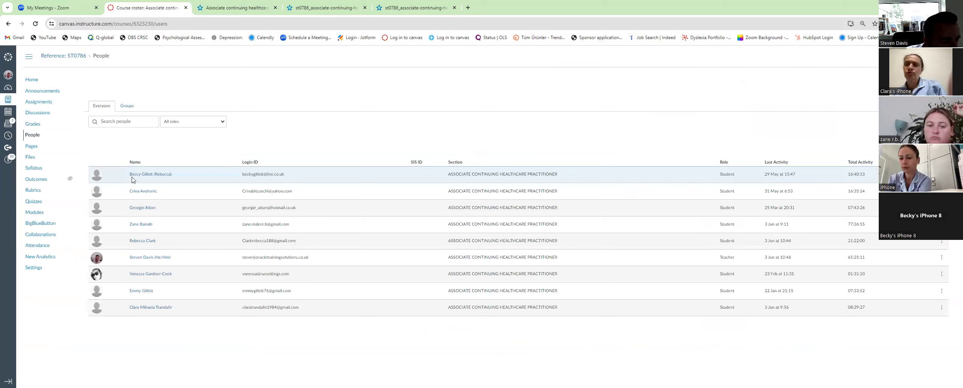
left_click(143, 224)
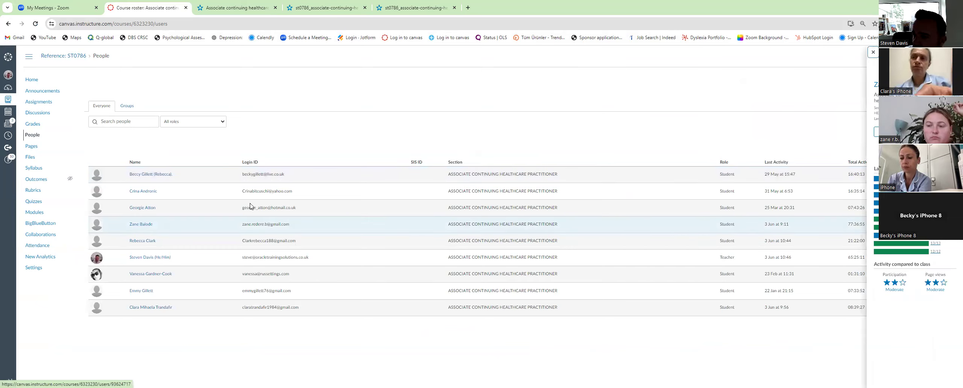
- Look at the student's grades page and the teacher's student interactions report, and return to the student's course profile
key("Tab")
key("Return")
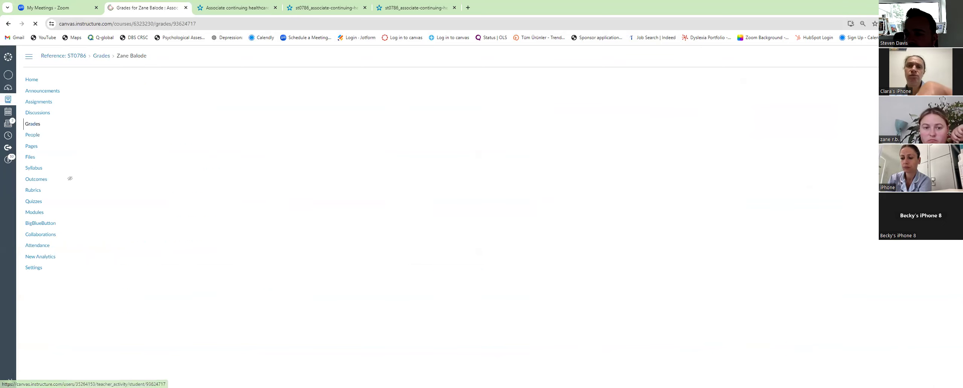
left_click(9, 24)
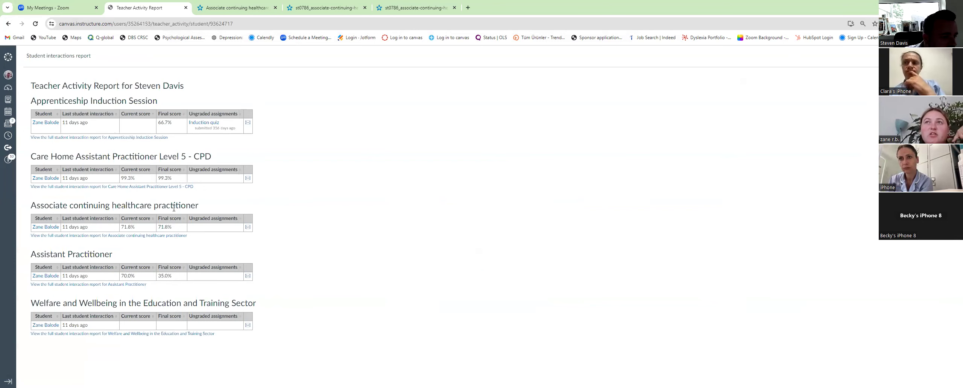
left_click(9, 24)
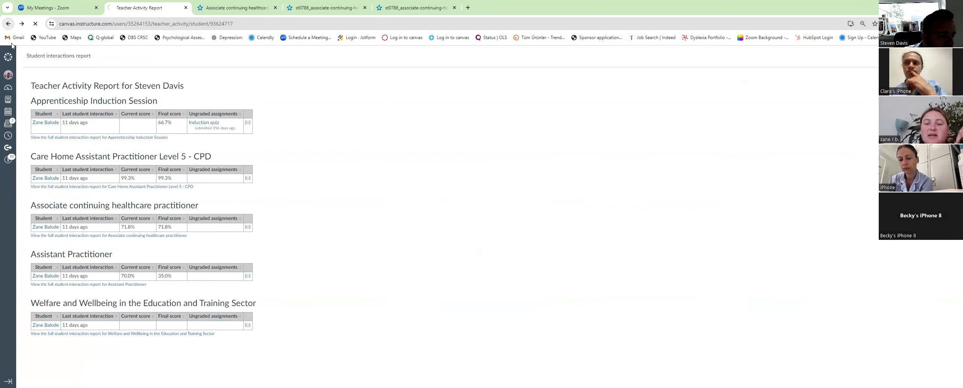
- Open the student's access report for the ST0786 course and review the full list of viewed content down to the earliest Welcome items
left_click(824, 81)
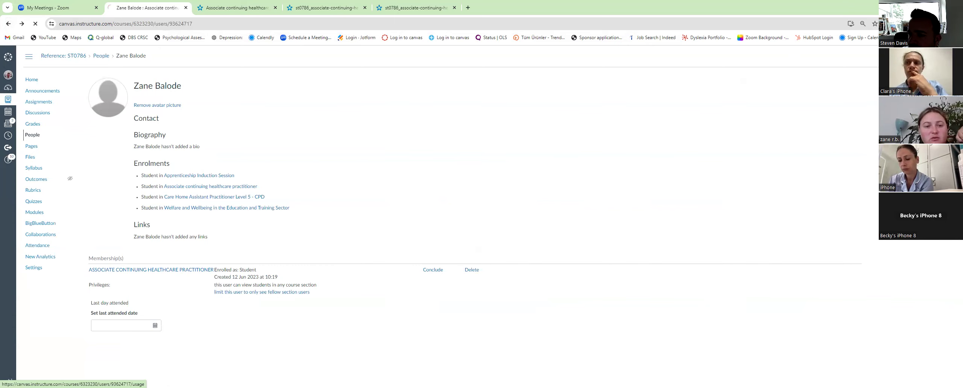
scroll(847, 146, "down", 2)
scroll(847, 146, "up", 2)
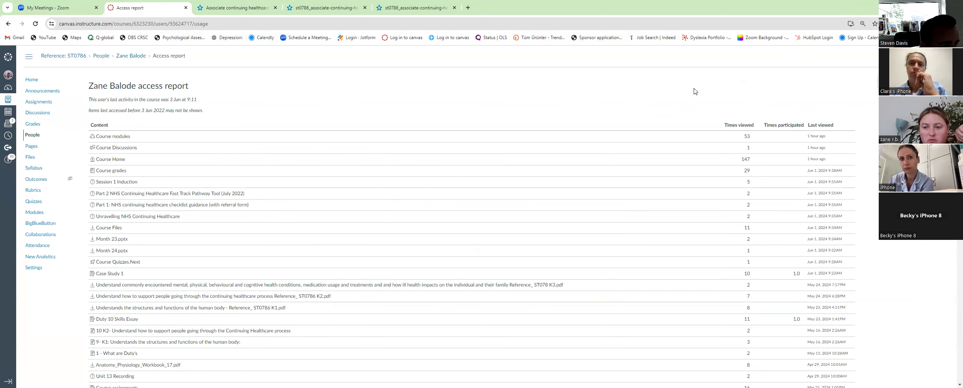
scroll(848, 97, "down", 3)
scroll(472, 216, "up", 3)
scroll(472, 216, "down", 2)
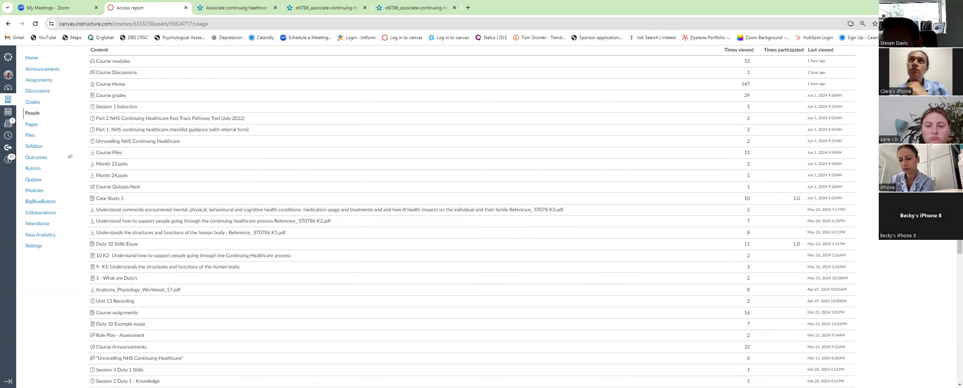
scroll(472, 216, "down", 6)
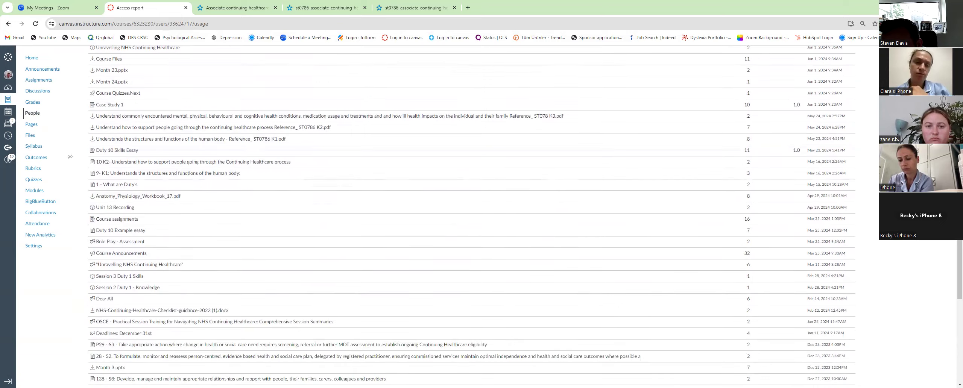
scroll(471, 216, "up", 8)
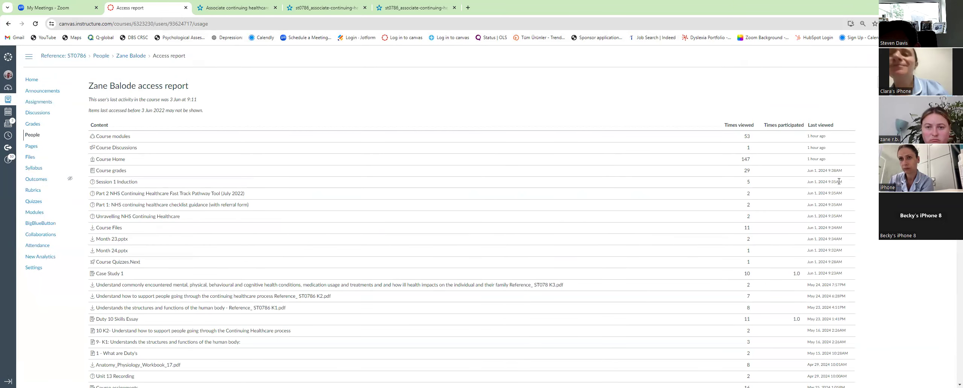
scroll(915, 269, "down", 20)
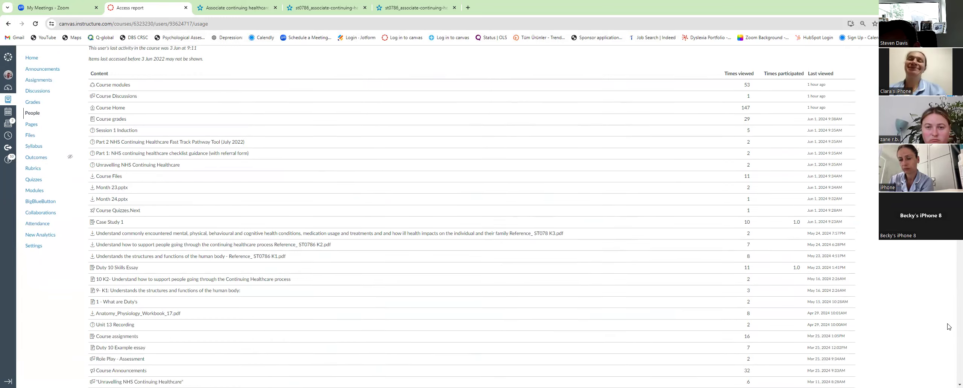
scroll(915, 268, "down", 20)
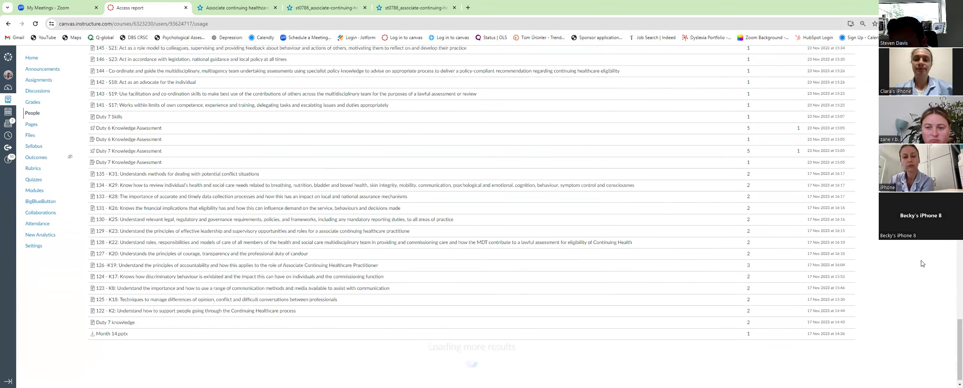
scroll(797, 214, "down", 10)
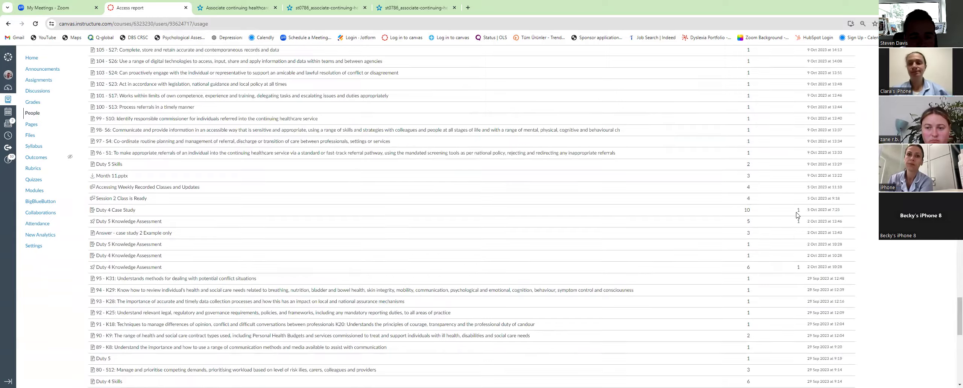
scroll(796, 219, "down", 20)
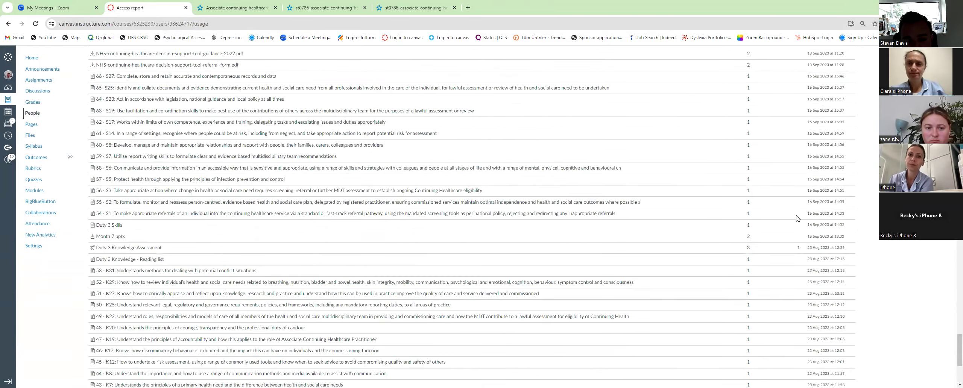
scroll(471, 216, "down", 20)
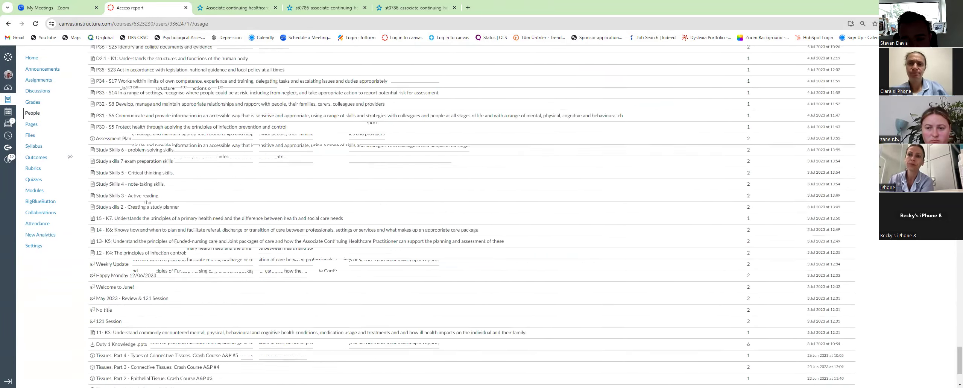
scroll(471, 217, "down", 3)
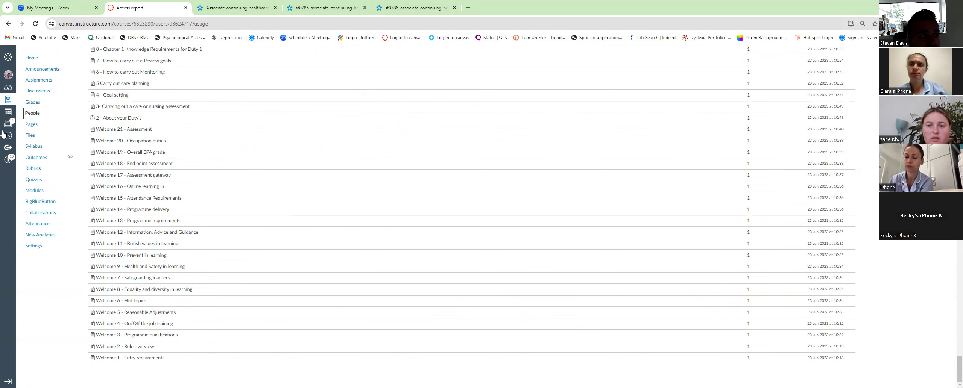
- Switch to the Associate continuing healthcare practitioner standard and highlight the typical duration to gateway in its summary details
left_click(238, 7)
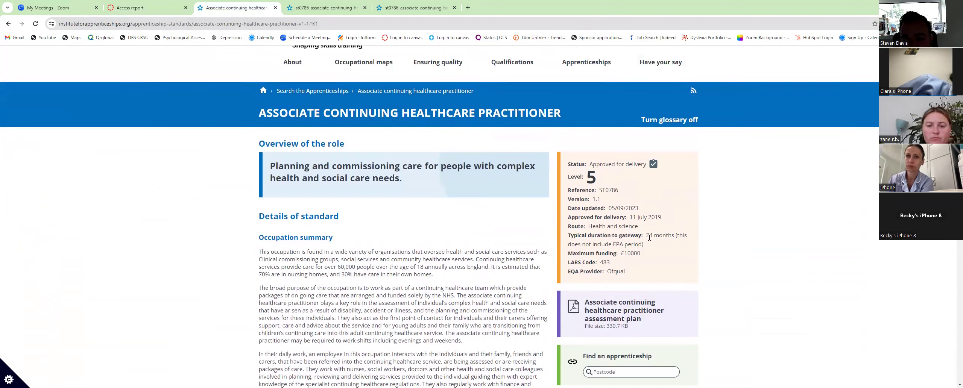
left_click_drag(653, 235, 659, 247)
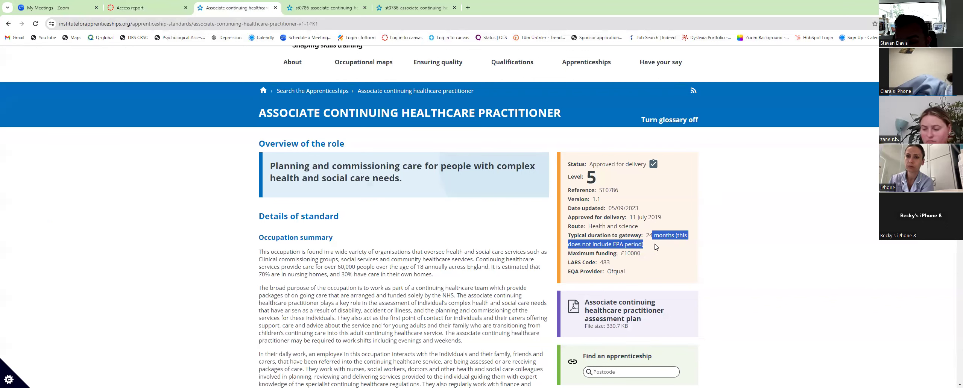
left_click(654, 237)
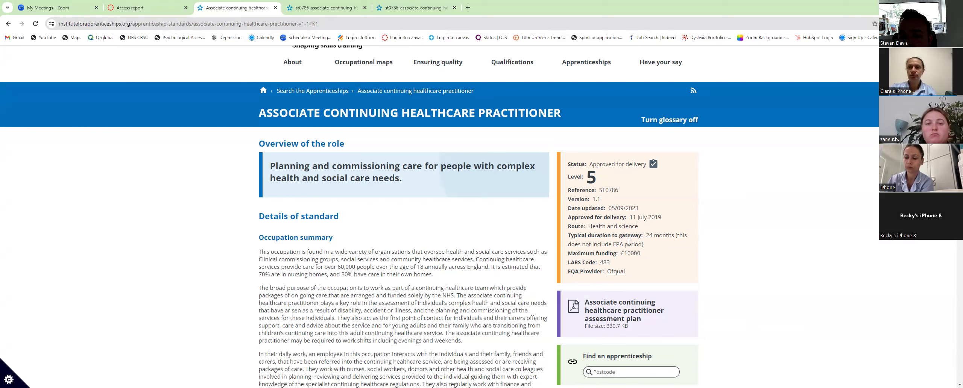
left_click_drag(650, 245, 569, 236)
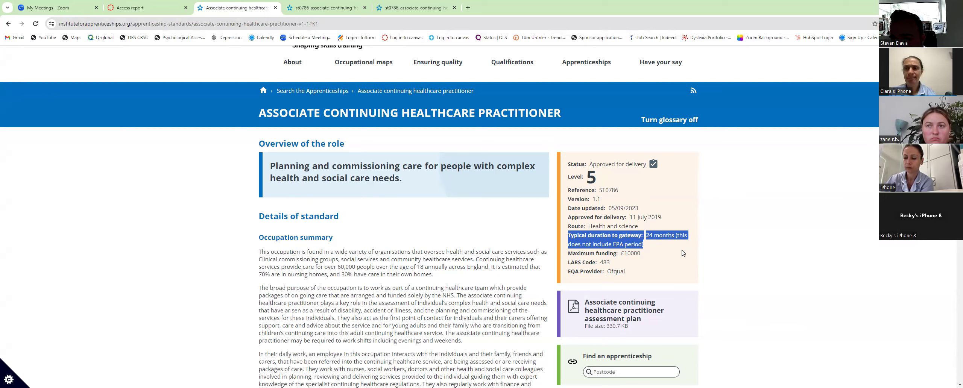
left_click(647, 243)
left_click_drag(643, 236, 672, 243)
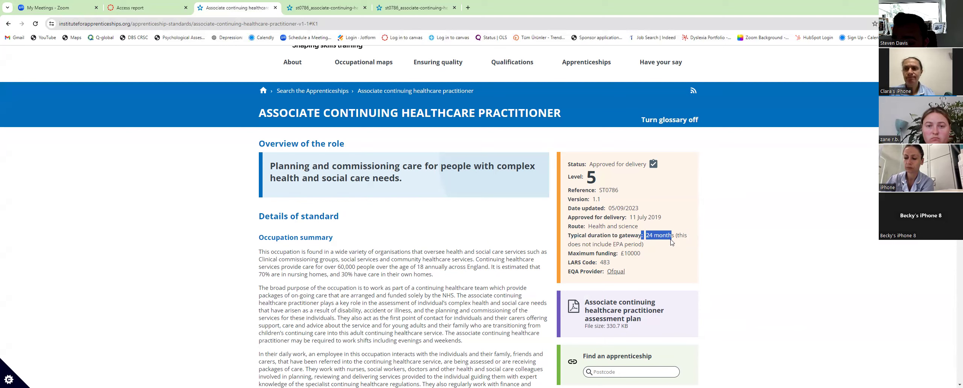
left_click(656, 235)
left_click_drag(647, 235, 671, 236)
left_click(651, 256)
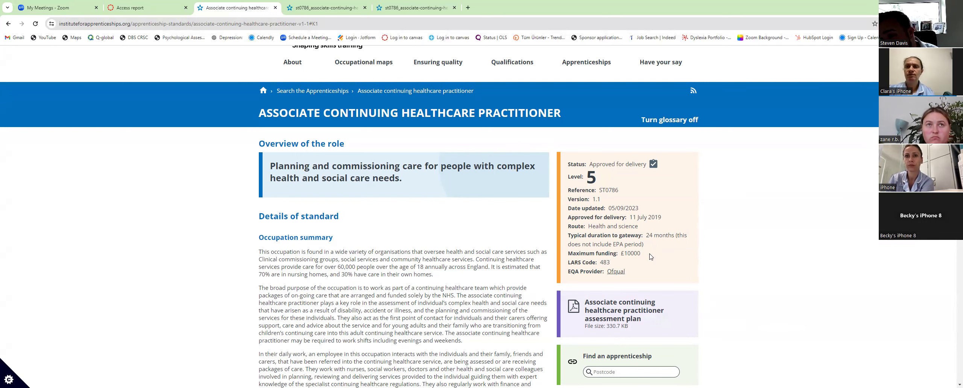
- Open the ST0786 assessment plan PDF and examine the grading criteria for assessment methods 1 and 2 on pages 10 and 11
left_click(424, 8)
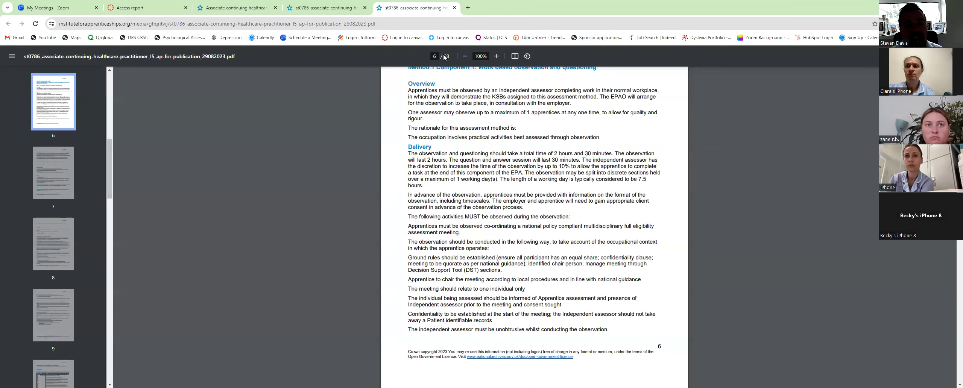
scroll(490, 116, "up", 2)
scroll(490, 116, "down", 6)
scroll(492, 114, "down", 11)
scroll(491, 114, "down", 20)
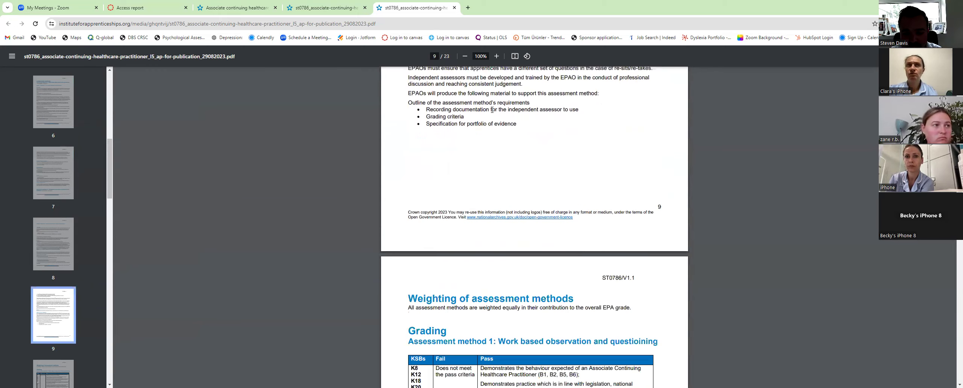
scroll(492, 110, "down", 9)
scroll(492, 111, "up", 2)
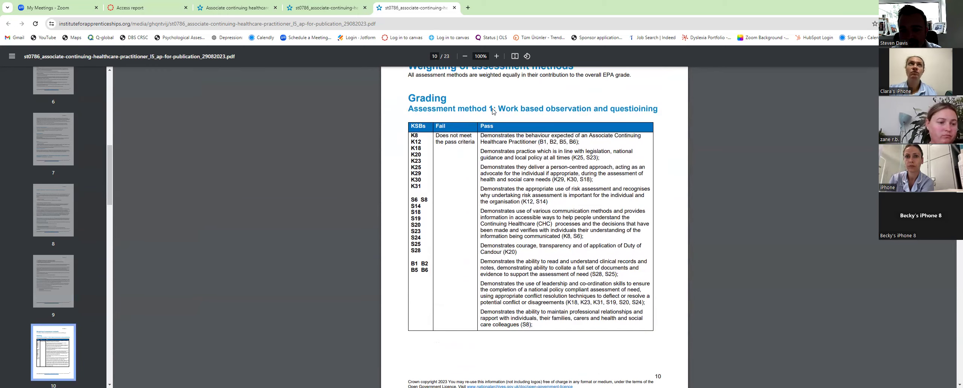
scroll(493, 111, "down", 9)
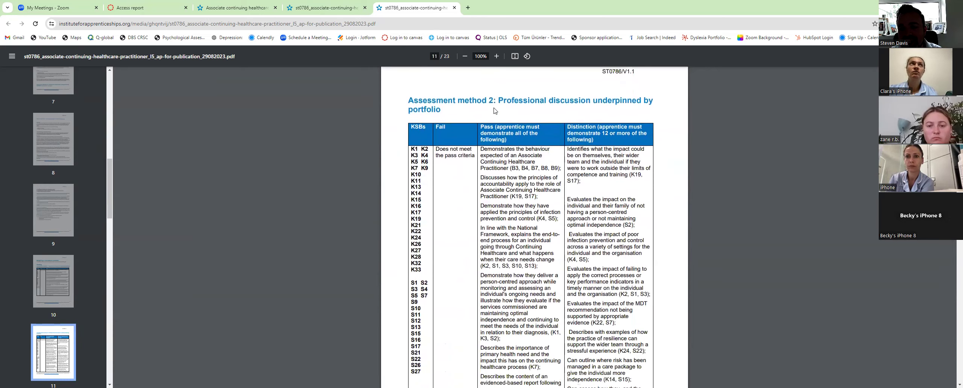
scroll(494, 111, "up", 5)
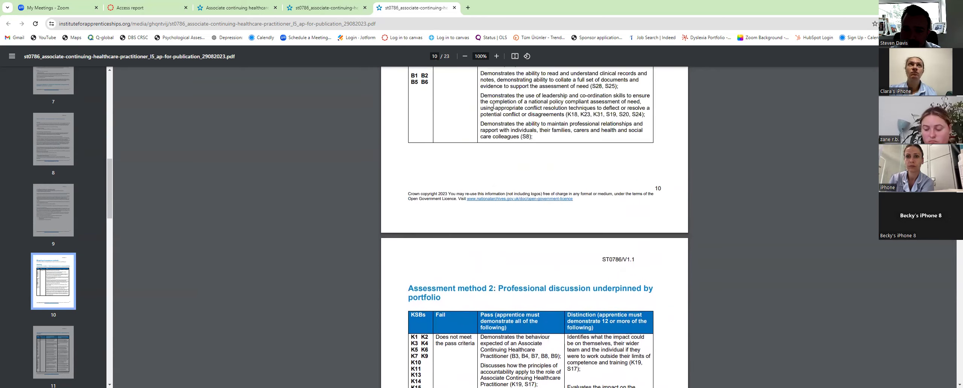
scroll(491, 108, "down", 4)
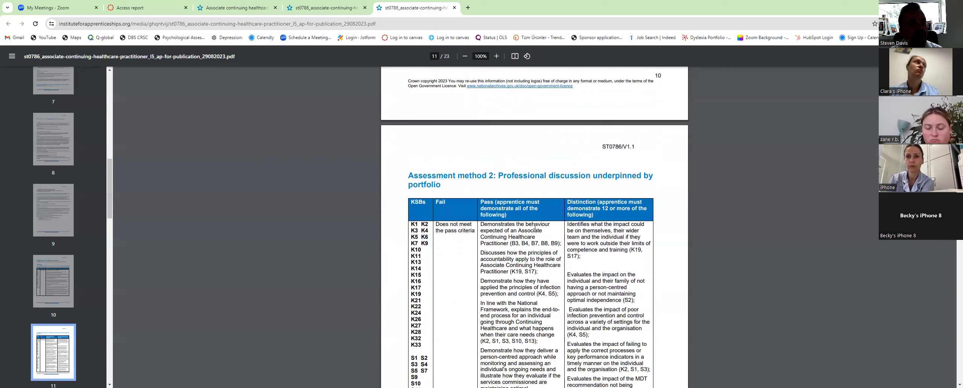